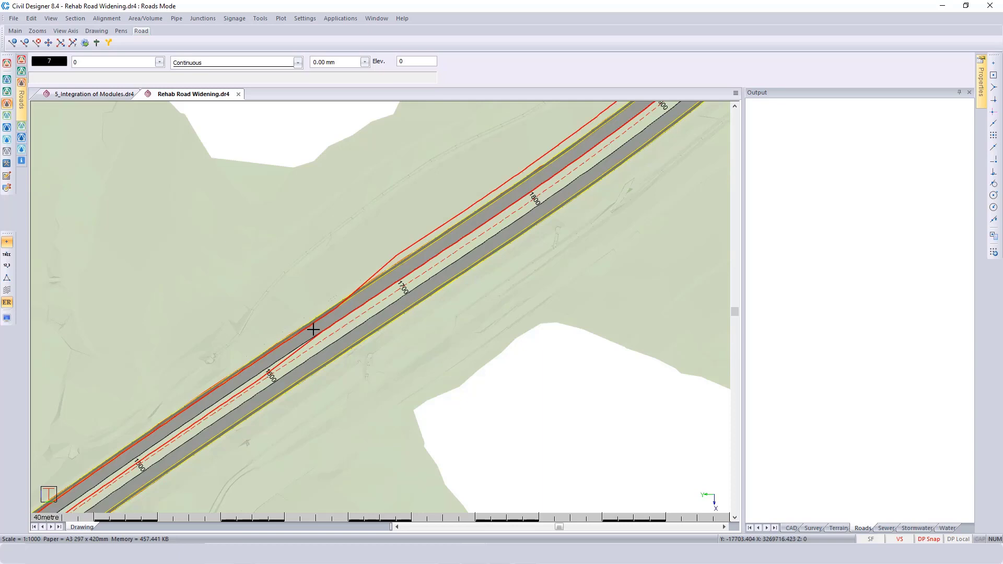
Step: Start a dual-carriageway string extraction from all CAD entities for only the left edge string and left median string
{"action": "left_click", "coordinate": [107, 19]}
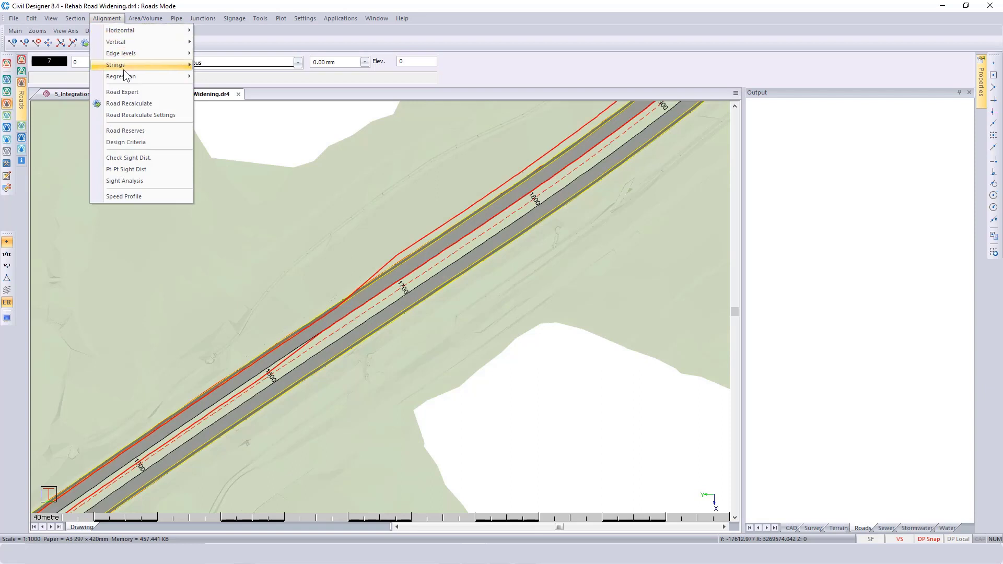
{"action": "mouse_move", "coordinate": [126, 76]}
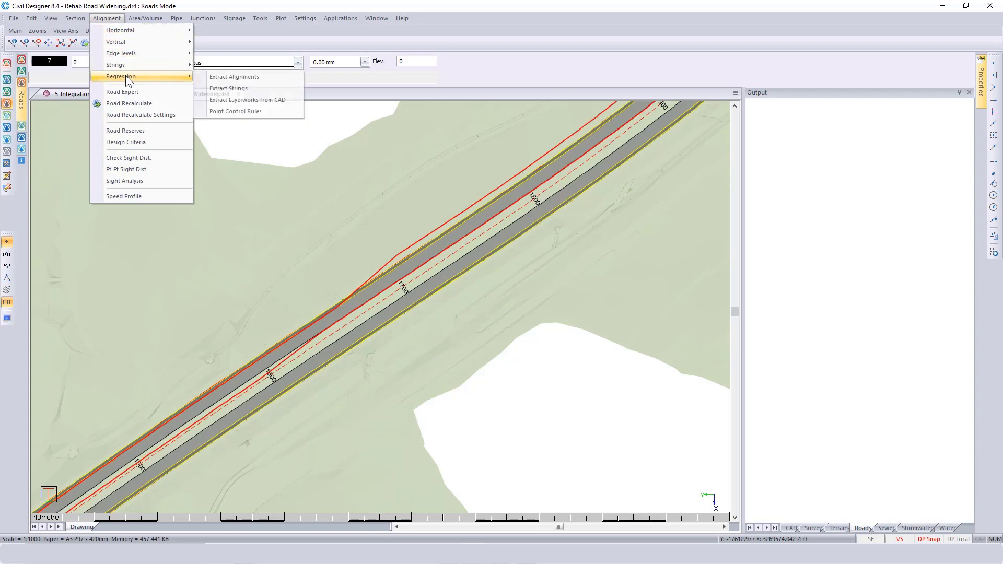
{"action": "left_click", "coordinate": [229, 87]}
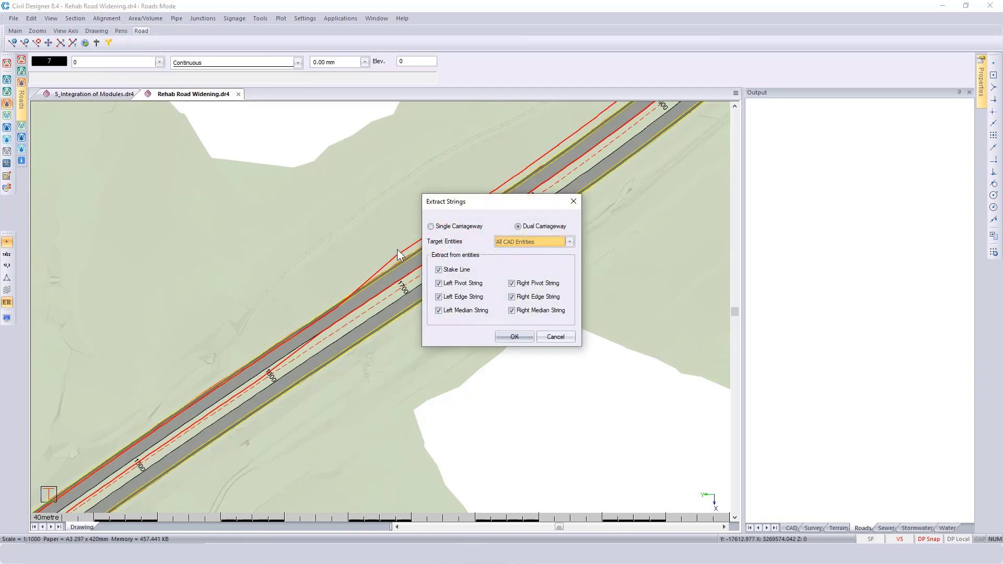
{"action": "left_click_drag", "start_coordinate": [447, 201], "coordinate": [489, 234]}
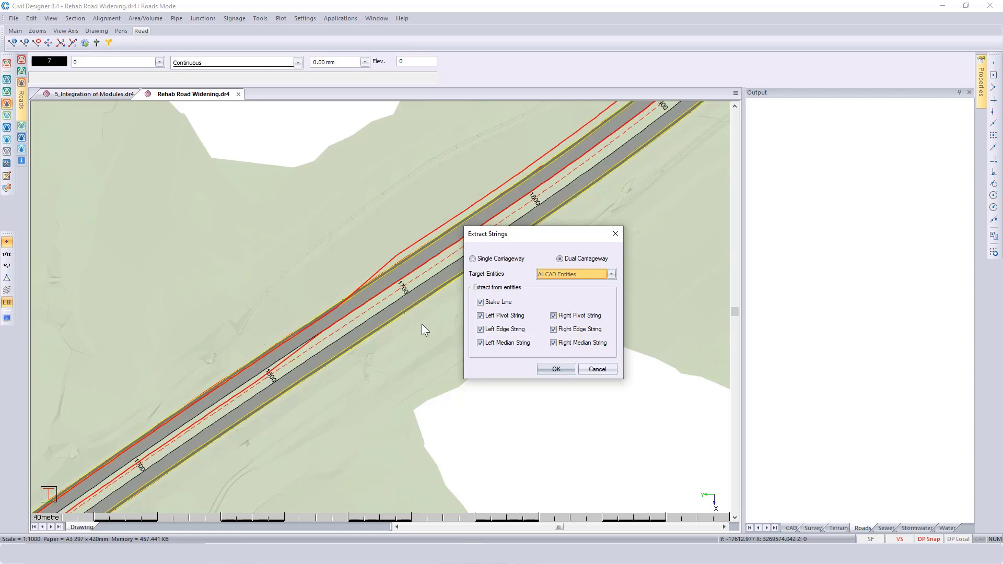
{"action": "left_click", "coordinate": [498, 301]}
{"action": "left_click", "coordinate": [499, 316]}
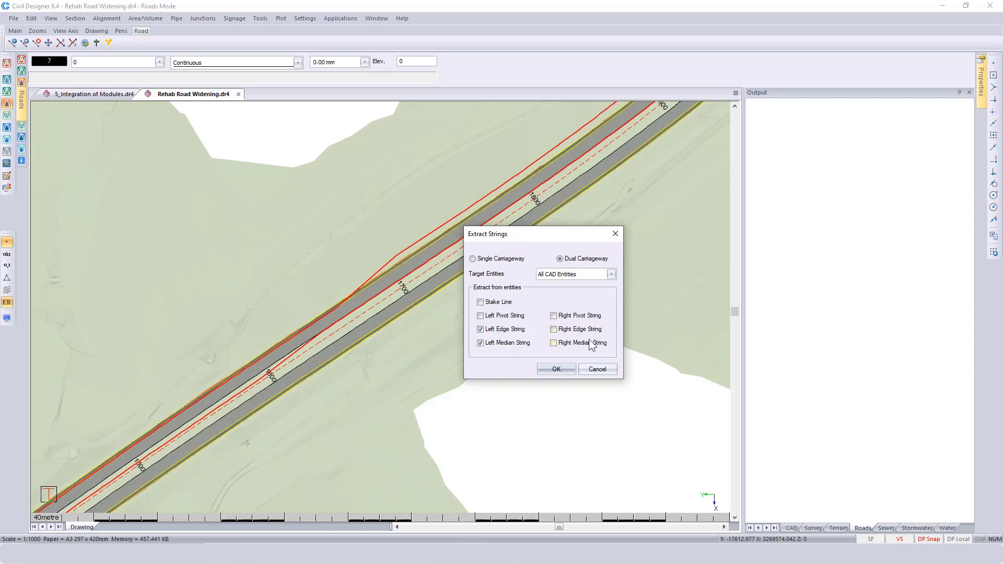
{"action": "left_click", "coordinate": [550, 369]}
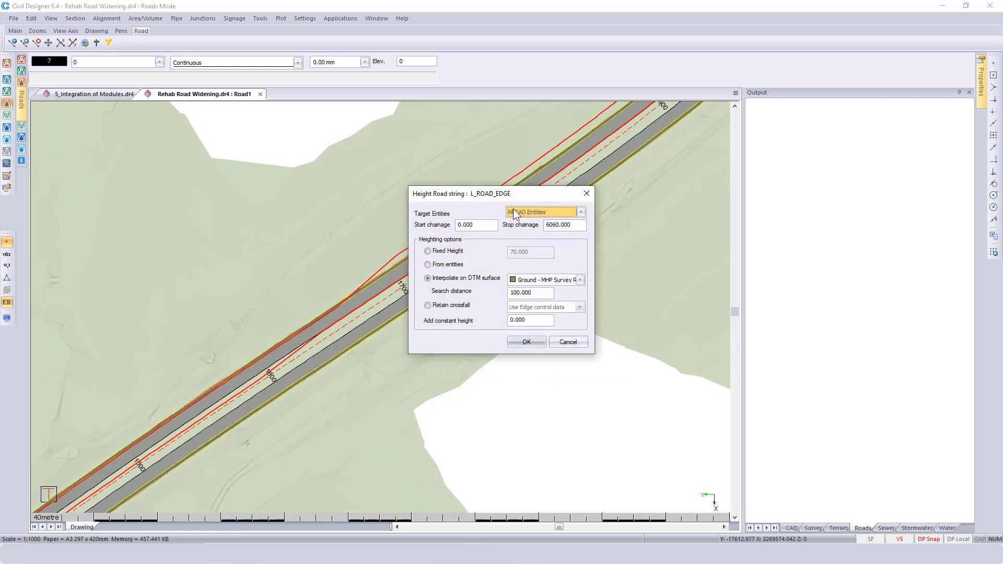
Step: Extract the L_ROAD_EDGE string from the proposed left road edge line, retaining crossfall with the edge control data
{"action": "left_click", "coordinate": [442, 308]}
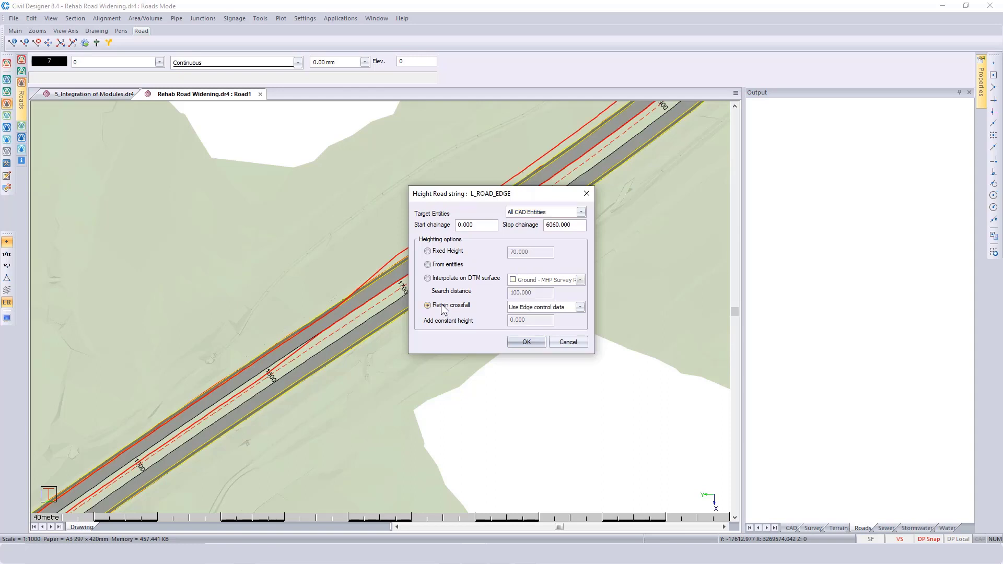
{"action": "left_click", "coordinate": [524, 342]}
{"action": "left_click", "coordinate": [407, 245]}
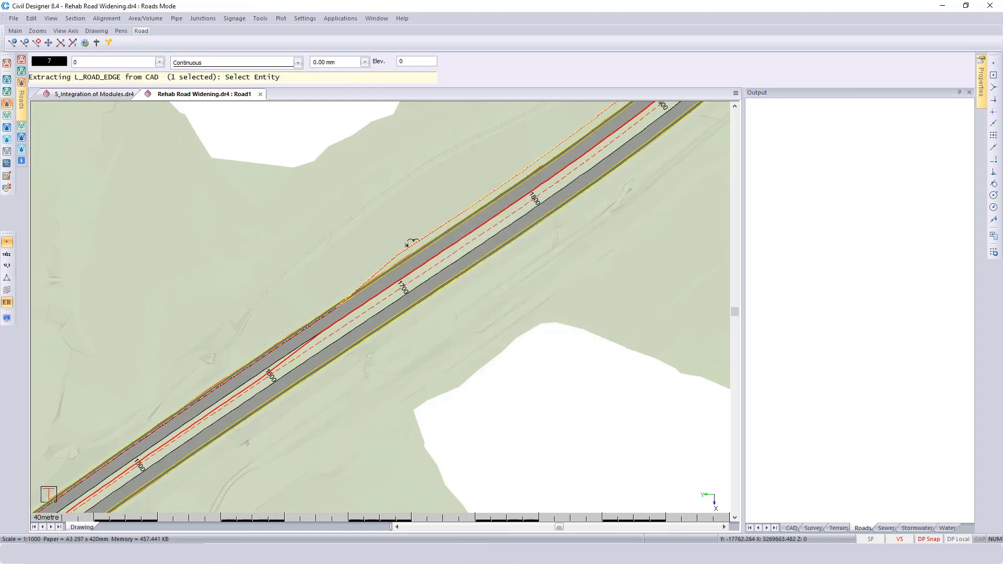
{"action": "right_click", "coordinate": [407, 245]}
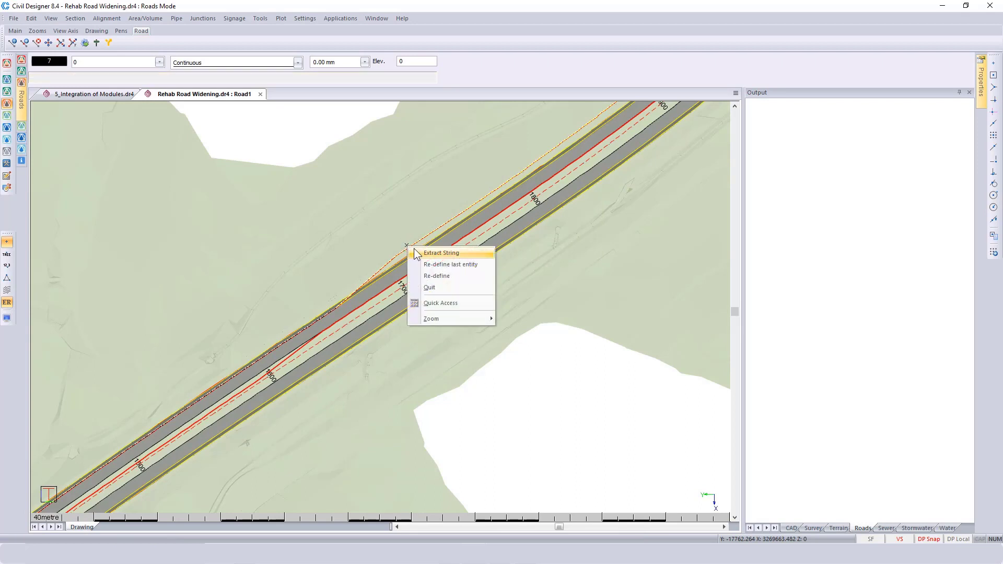
{"action": "left_click", "coordinate": [441, 253]}
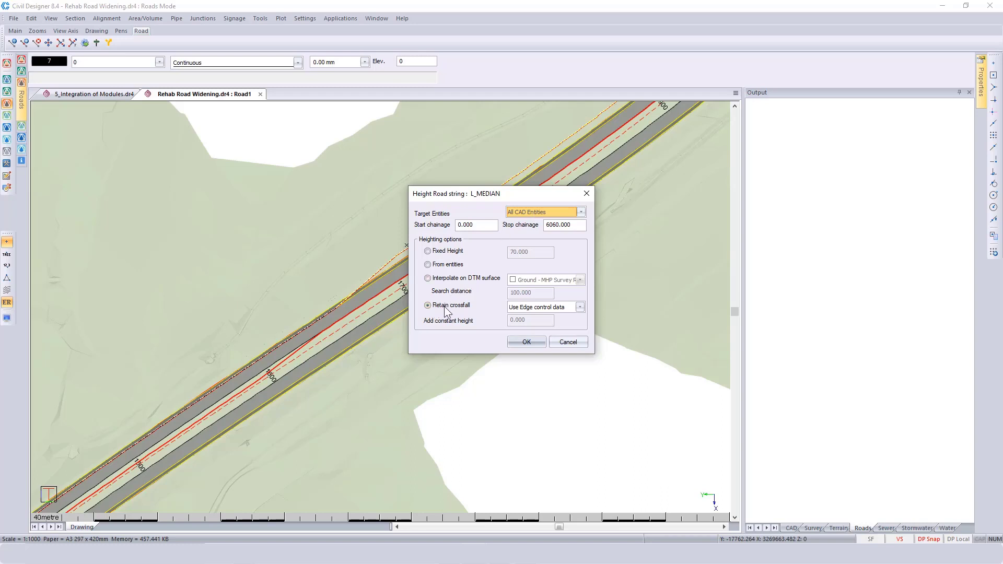
Step: Extract the L_MEDIAN string from the proposed left median line, retaining crossfall with the edge control data
{"action": "left_click", "coordinate": [520, 341]}
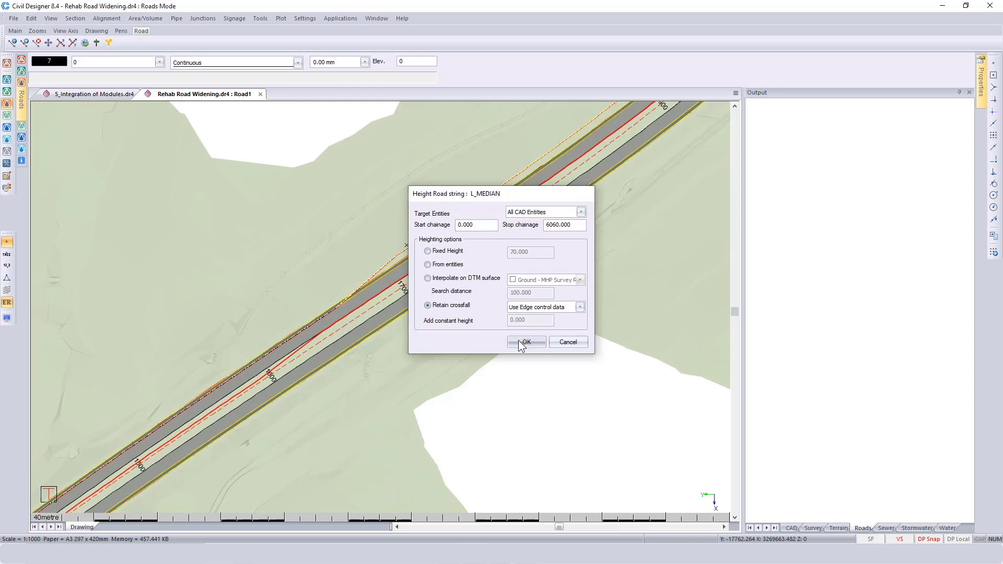
{"action": "left_click", "coordinate": [293, 355]}
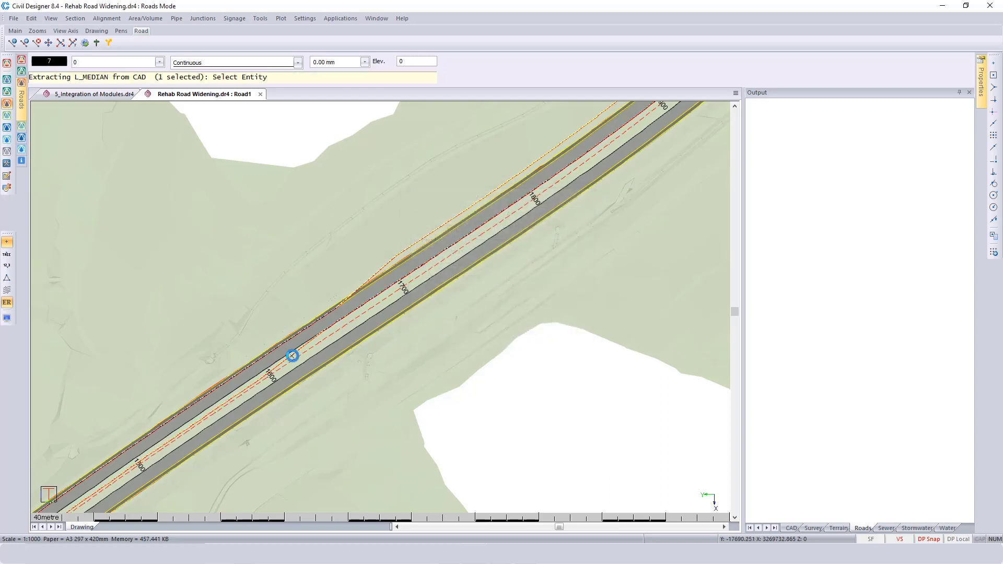
{"action": "right_click", "coordinate": [293, 355]}
{"action": "left_click", "coordinate": [308, 360]}
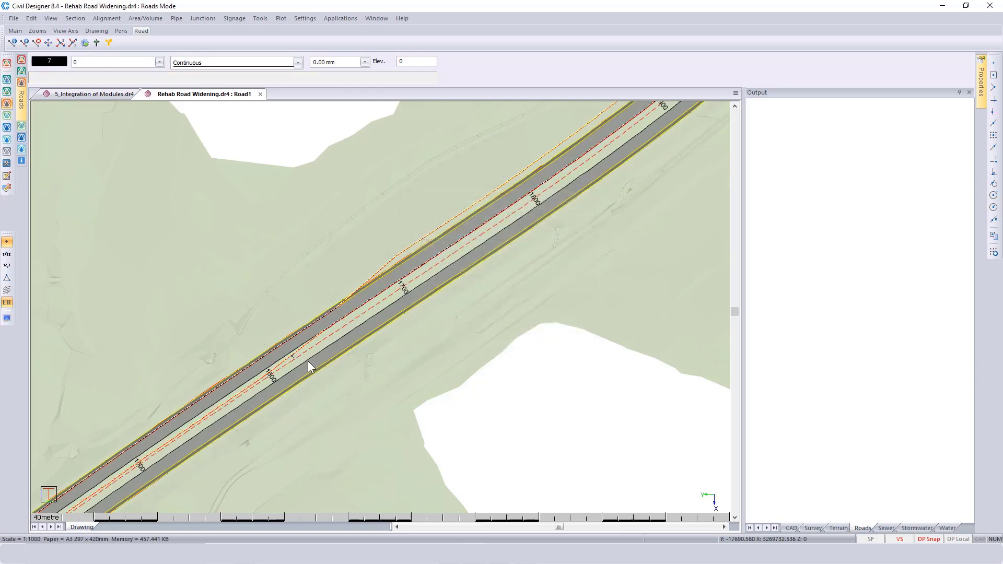
{"action": "left_click", "coordinate": [582, 314]}
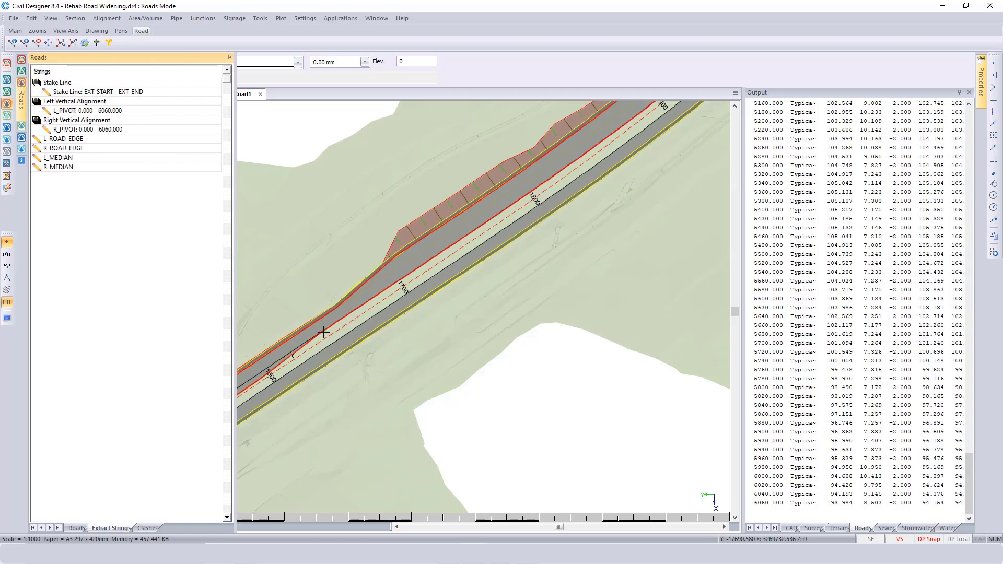
Step: Examine the widened left carriageway in the graphical cross sections from chainage 1600 to 1720
{"action": "left_click", "coordinate": [82, 21]}
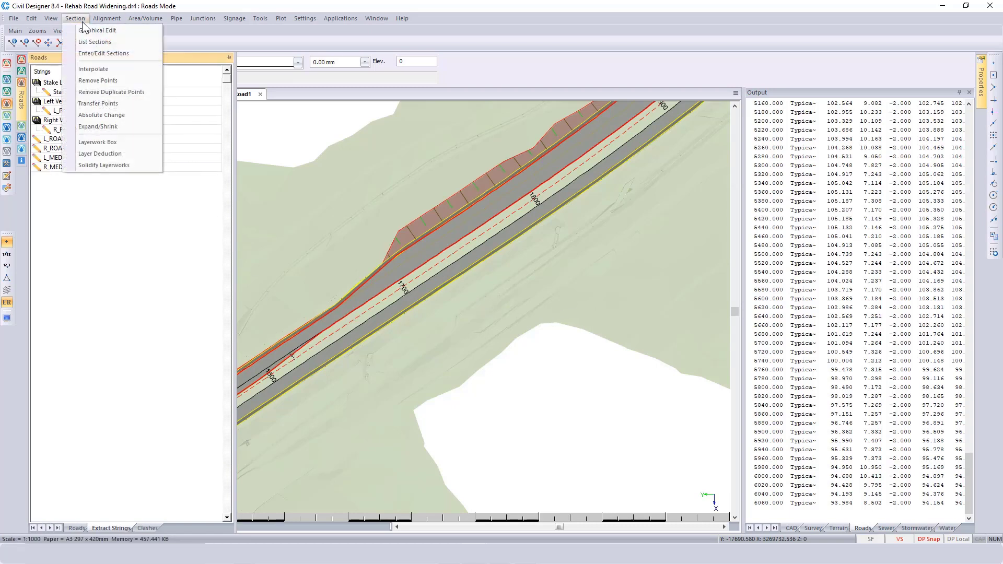
{"action": "left_click", "coordinate": [87, 31]}
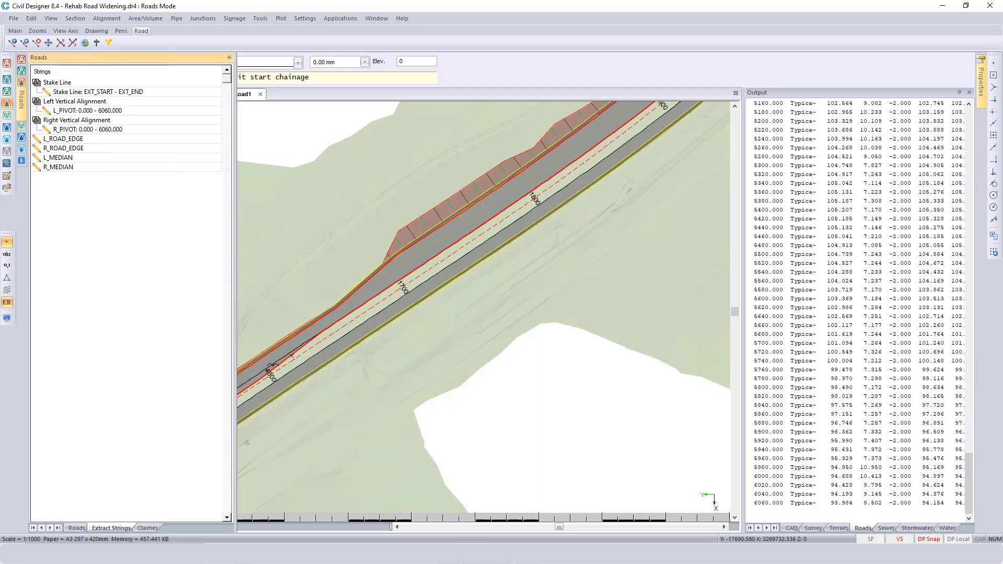
{"action": "left_click", "coordinate": [274, 364]}
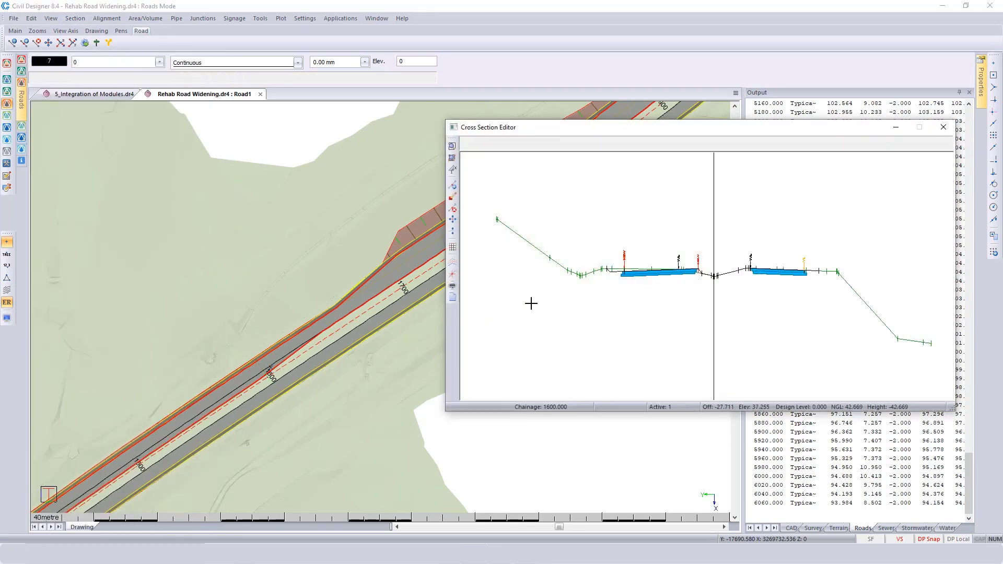
{"action": "scroll", "coordinate": [706, 277], "scroll_direction": "up", "scroll_amount": 5}
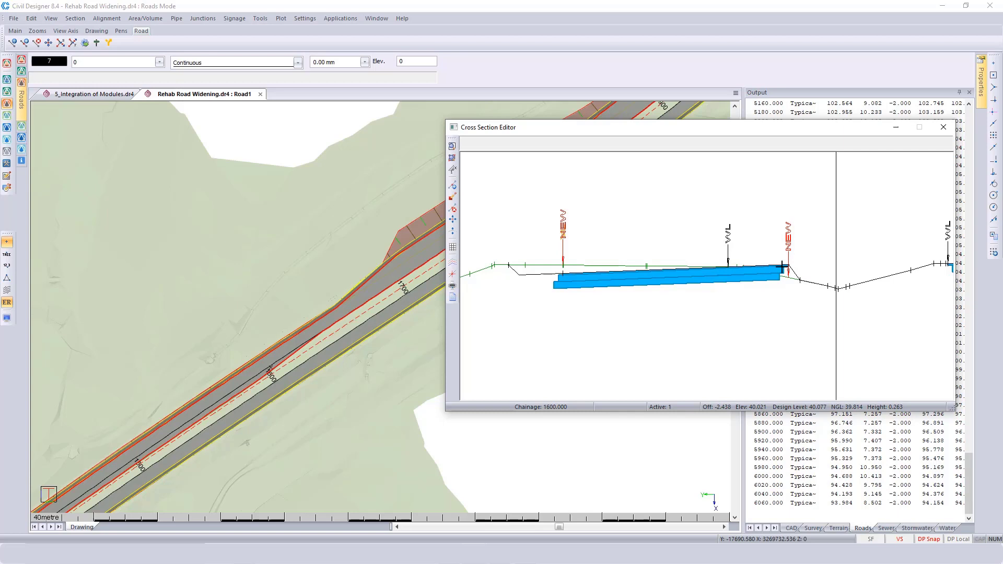
{"action": "key", "text": "Page_Down"}
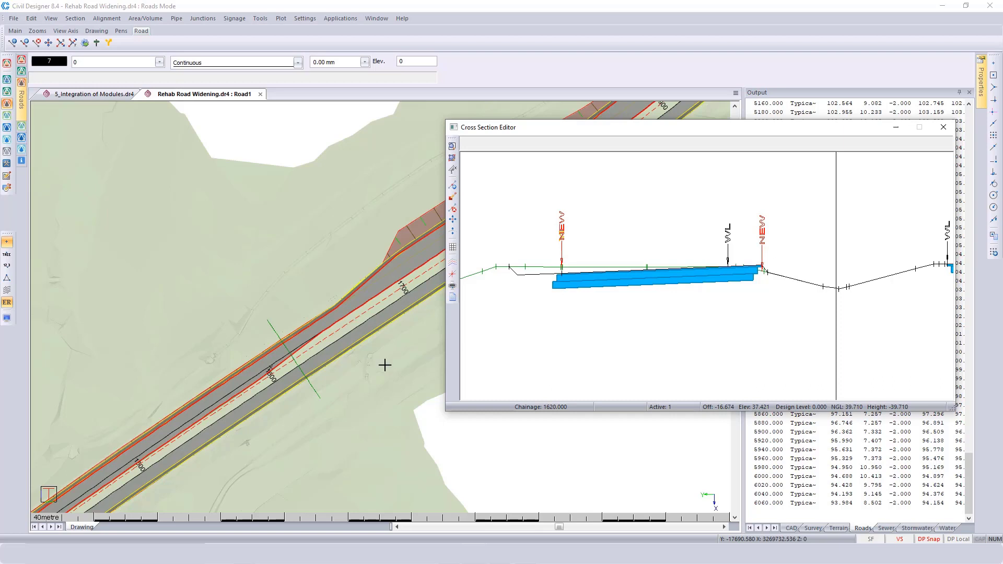
{"action": "key", "text": "Page_Down"}
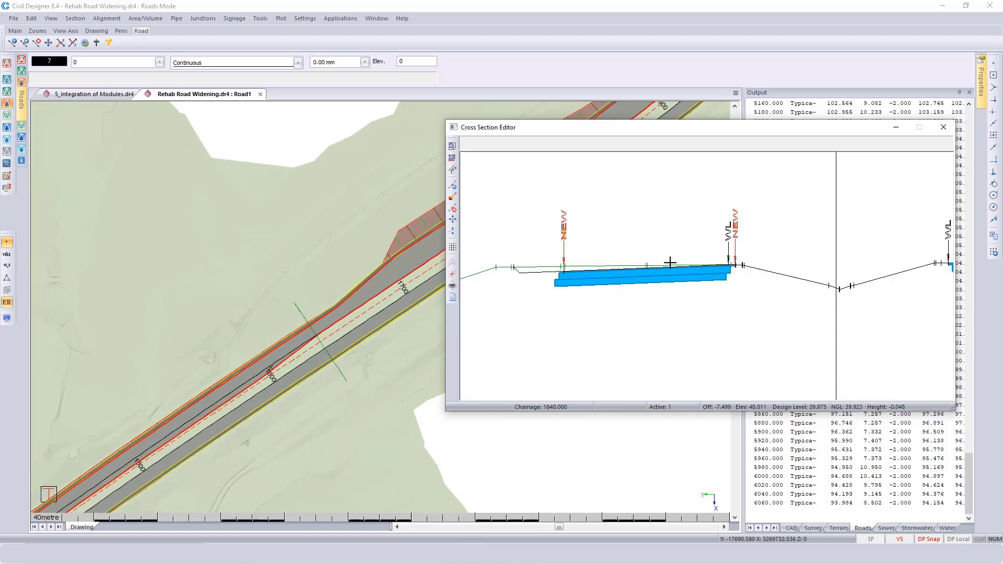
{"action": "key", "text": "Page_Down"}
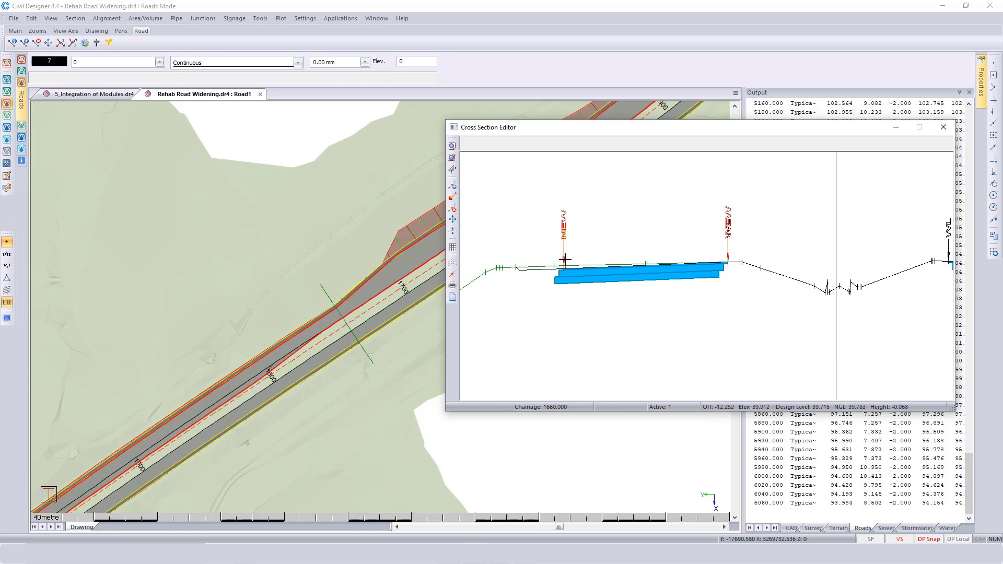
{"action": "key", "text": "Page_Down"}
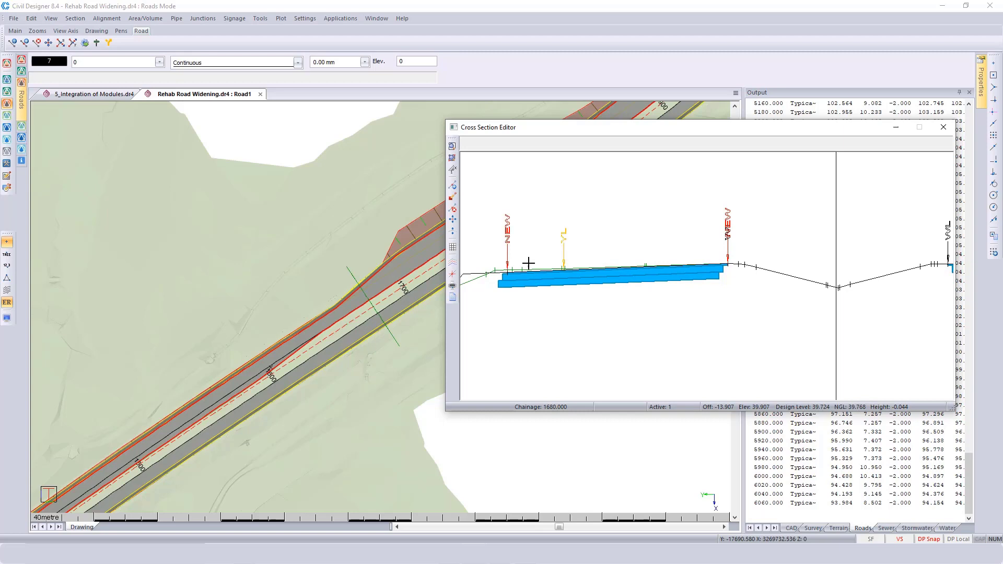
{"action": "key", "text": "Page_Down"}
{"action": "key", "text": "Page_Down"}
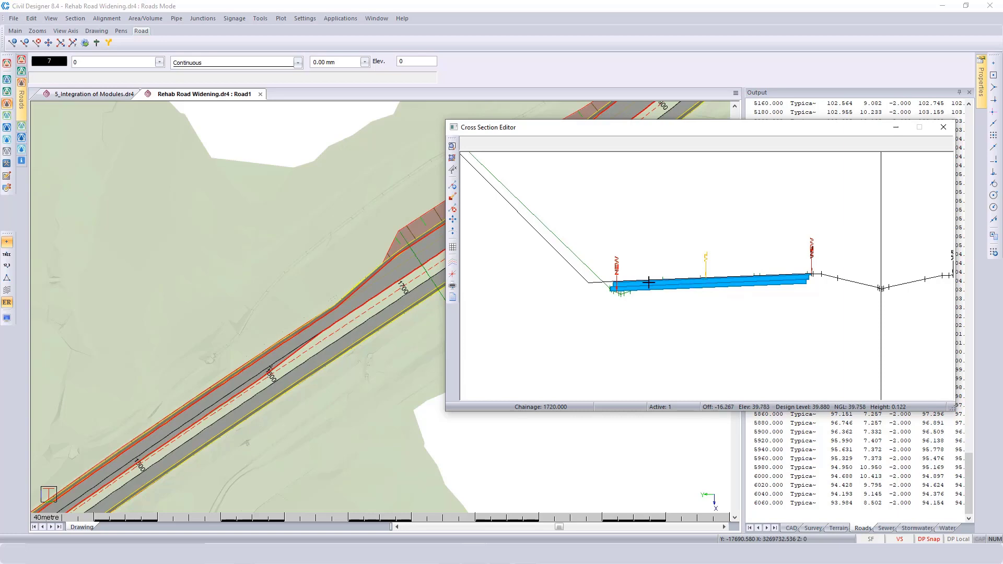
{"action": "left_click", "coordinate": [941, 128]}
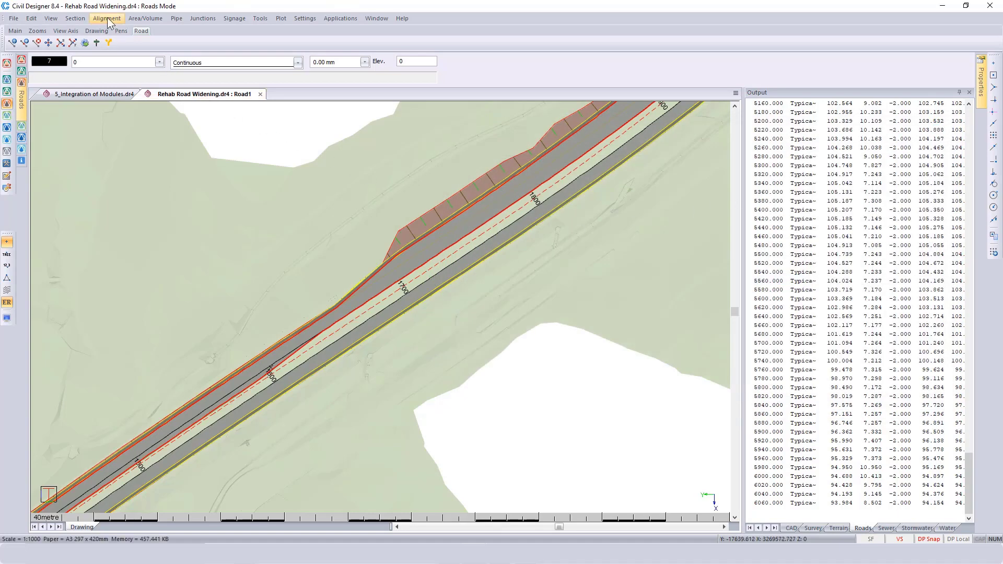
Step: Calculate layerwork volumes for chainages 0 to 6060 with base layer 1 Ground X Sect, and widen the output area to read the report
{"action": "left_click", "coordinate": [139, 18]}
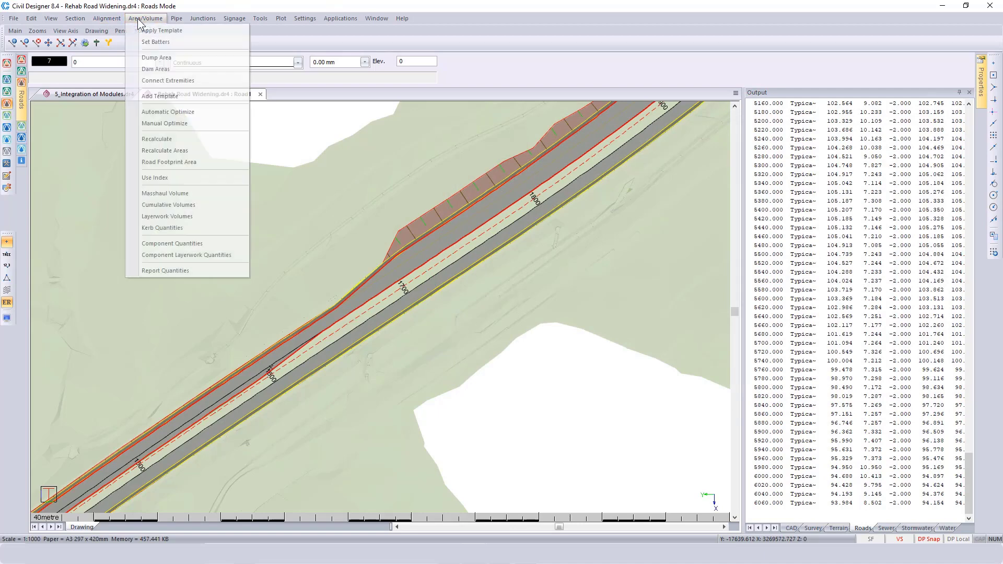
{"action": "left_click", "coordinate": [187, 217]}
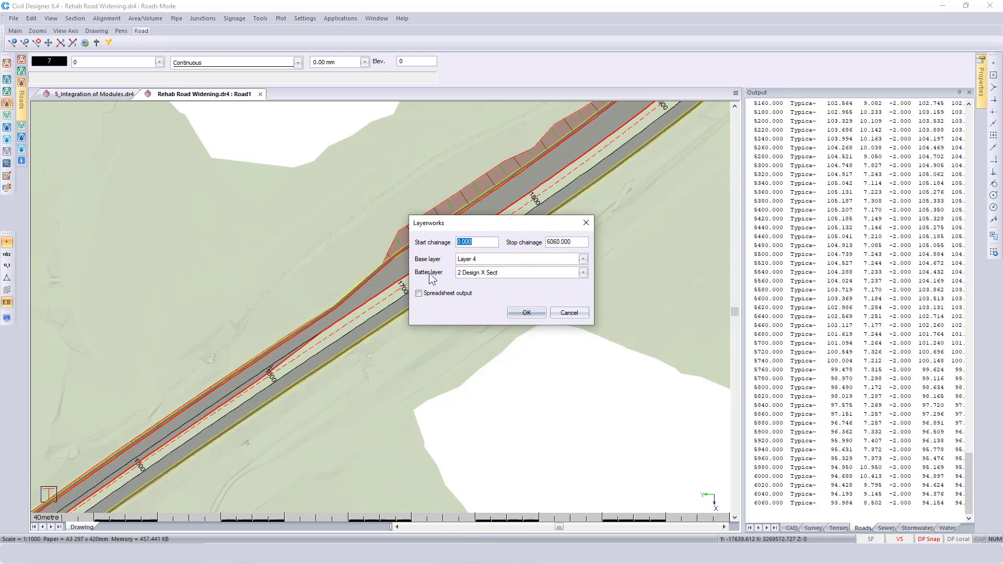
{"action": "left_click", "coordinate": [486, 259]}
{"action": "scroll", "coordinate": [490, 271], "scroll_direction": "up", "scroll_amount": 1}
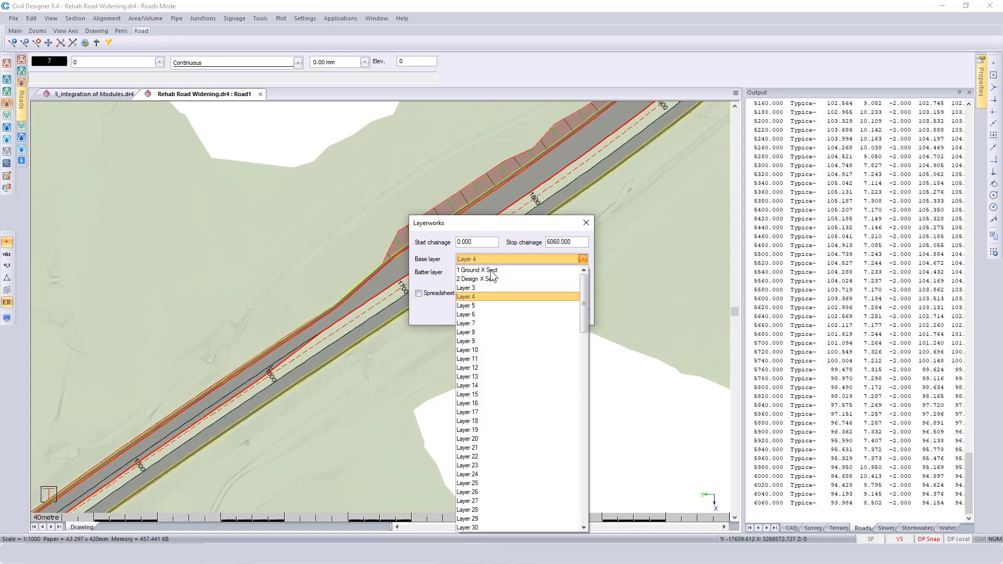
{"action": "left_click", "coordinate": [488, 267]}
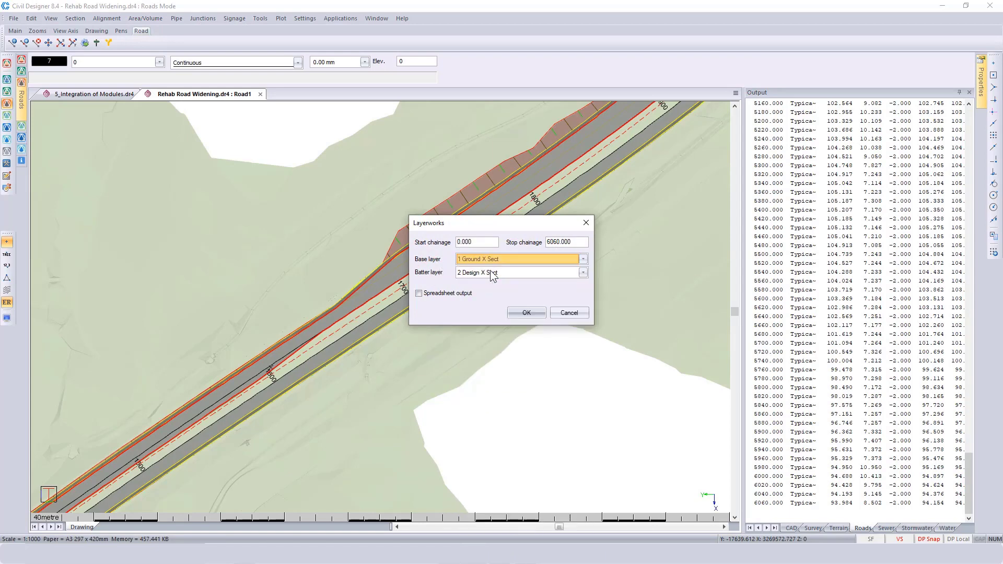
{"action": "left_click", "coordinate": [523, 316]}
{"action": "left_click", "coordinate": [574, 328]}
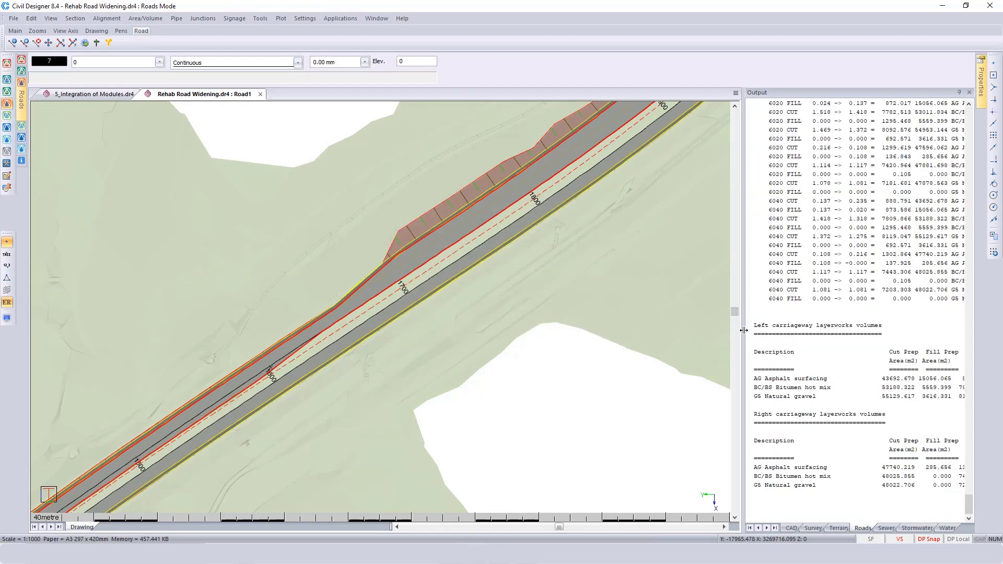
{"action": "left_click_drag", "start_coordinate": [743, 330], "coordinate": [597, 335]}
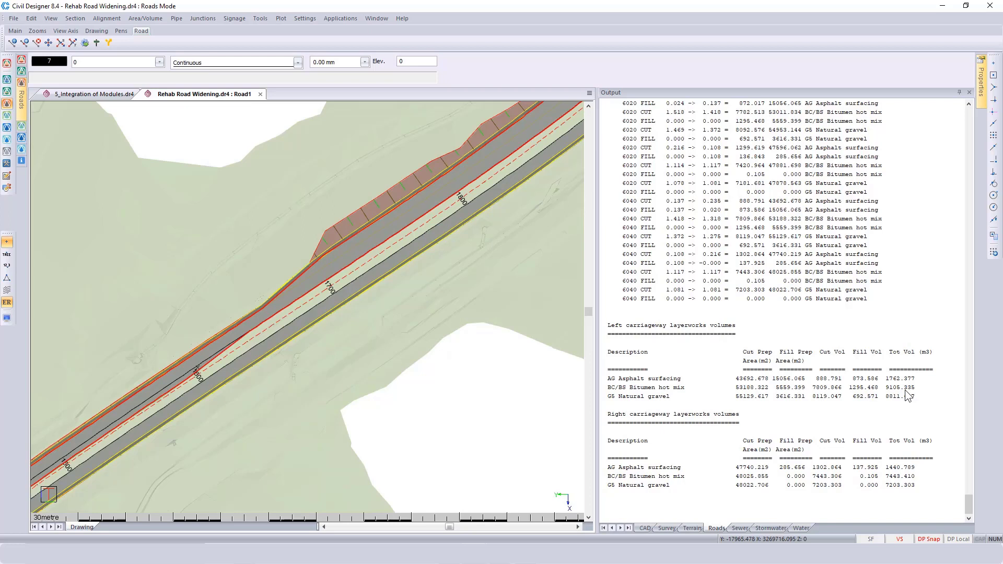
Step: Extract the left carriageway layerworks from CAD, with Proposed Road Edge Left as left layerwork edge and Existing Yellow Line Left as right edge
{"action": "left_click", "coordinate": [114, 17]}
{"action": "mouse_move", "coordinate": [129, 76]}
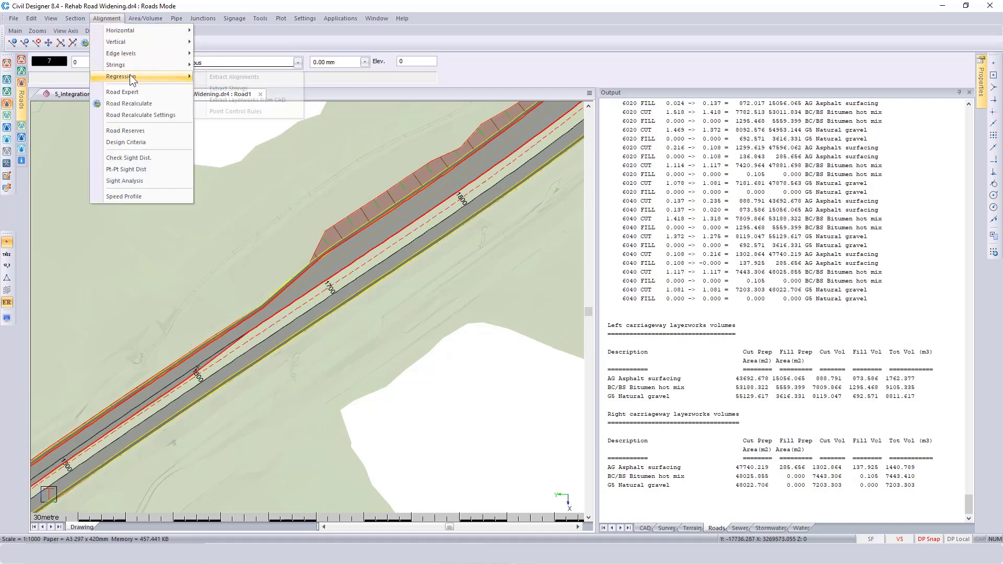
{"action": "left_click", "coordinate": [226, 99]}
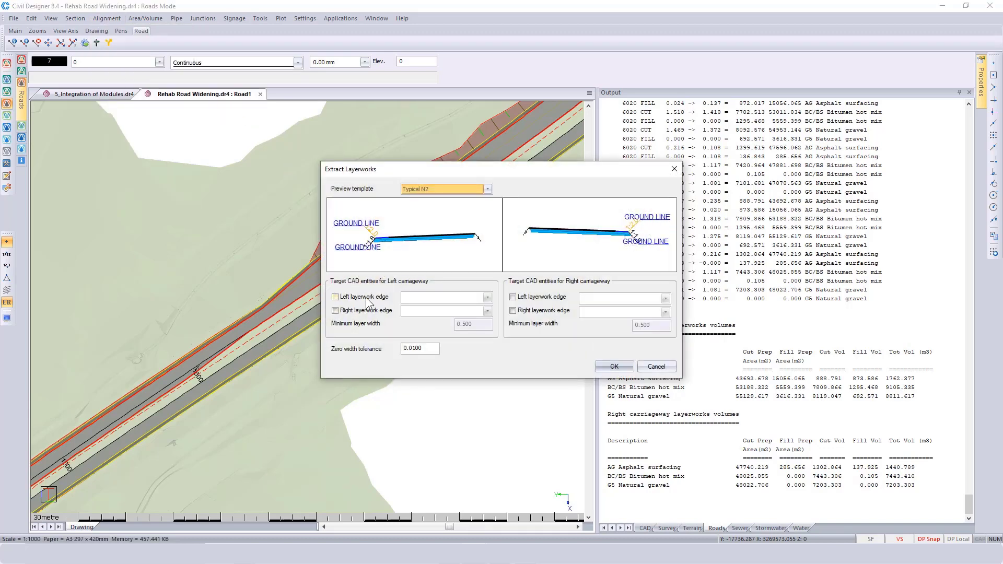
{"action": "left_click", "coordinate": [366, 297]}
{"action": "left_click", "coordinate": [487, 297]}
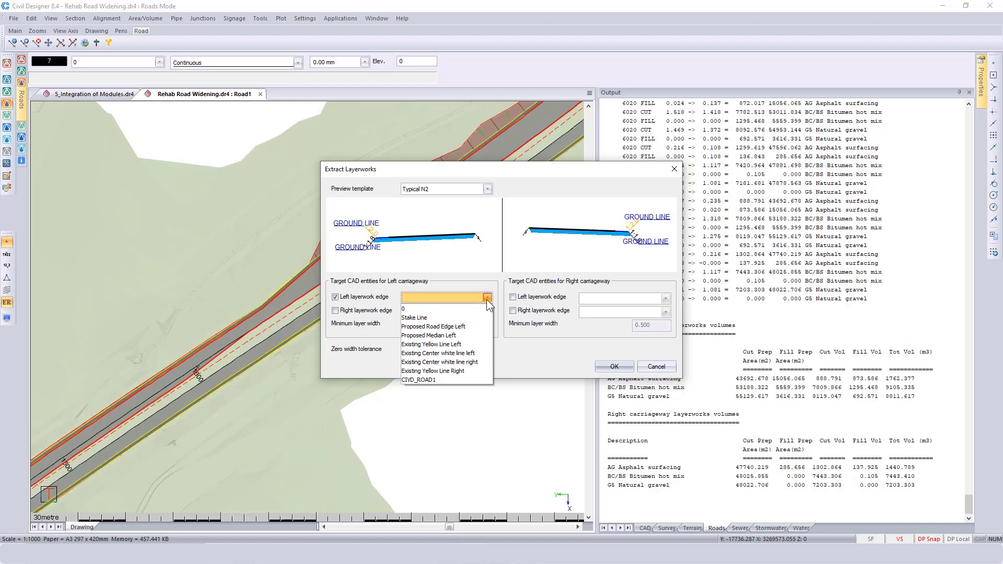
{"action": "left_click", "coordinate": [475, 322]}
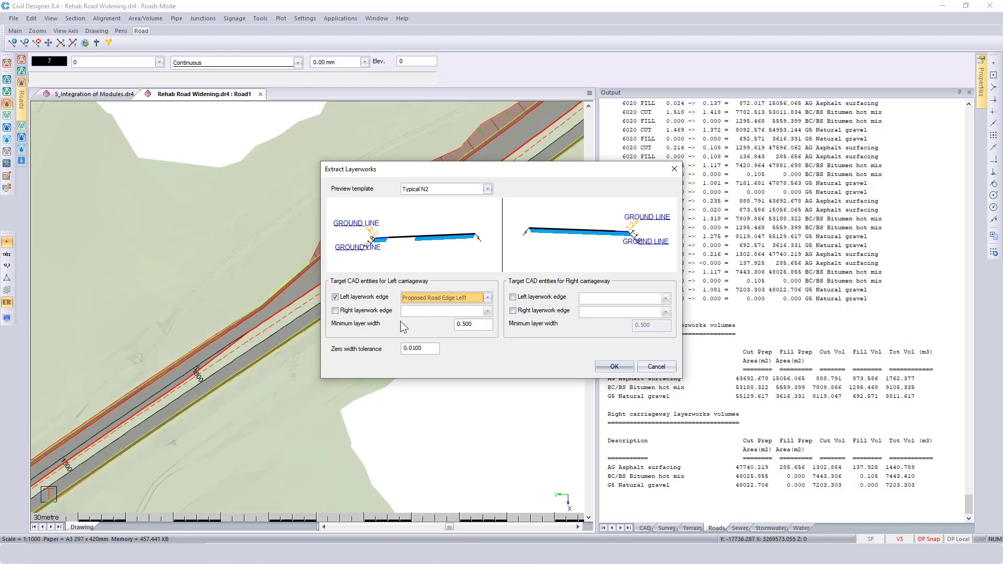
{"action": "left_click", "coordinate": [365, 311]}
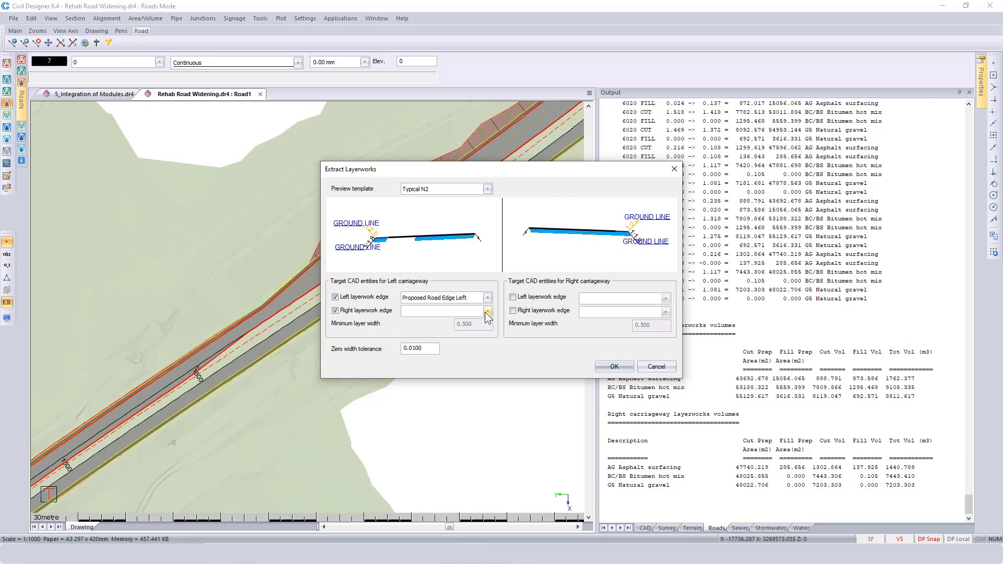
{"action": "left_click", "coordinate": [487, 311]}
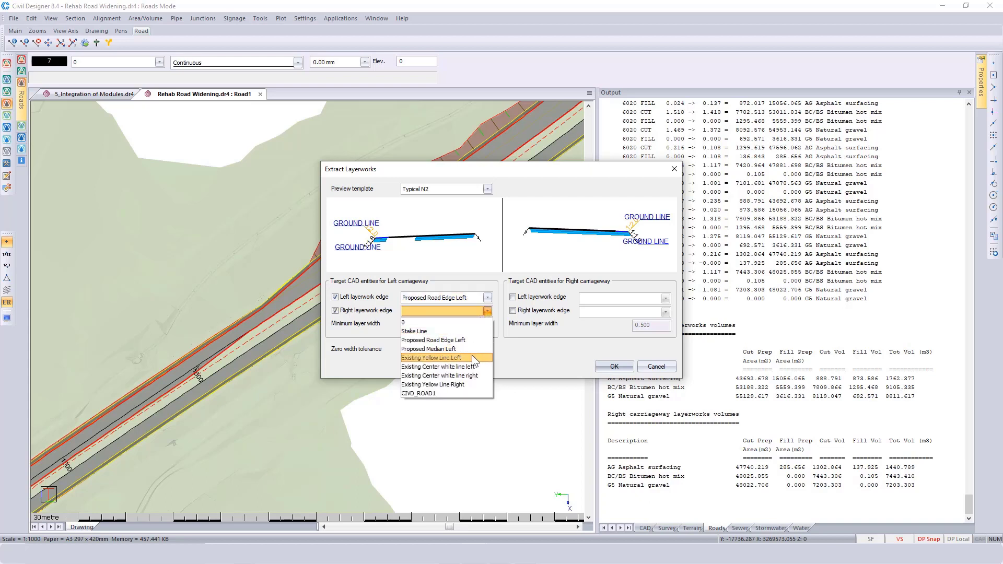
{"action": "left_click", "coordinate": [472, 356]}
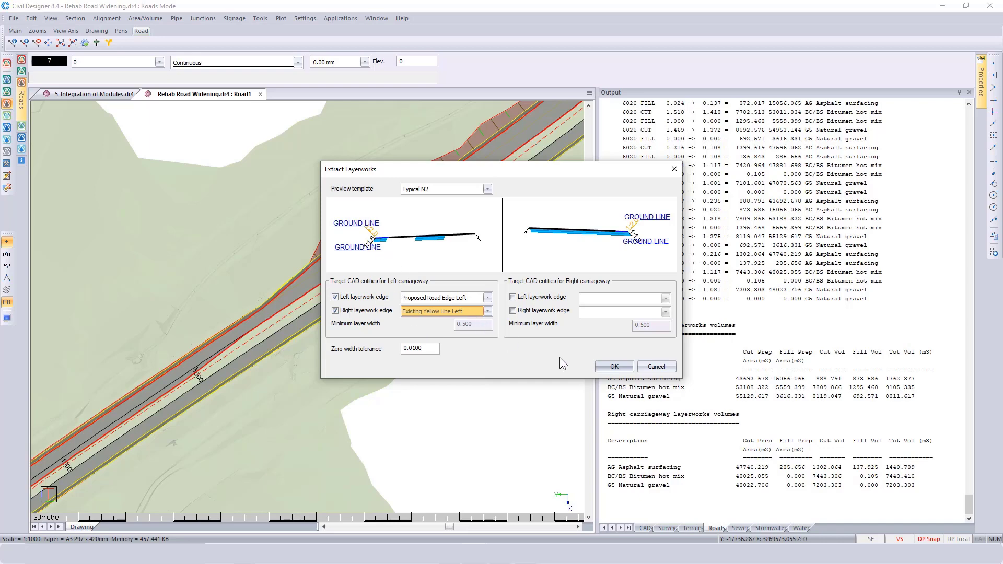
{"action": "left_click", "coordinate": [611, 367]}
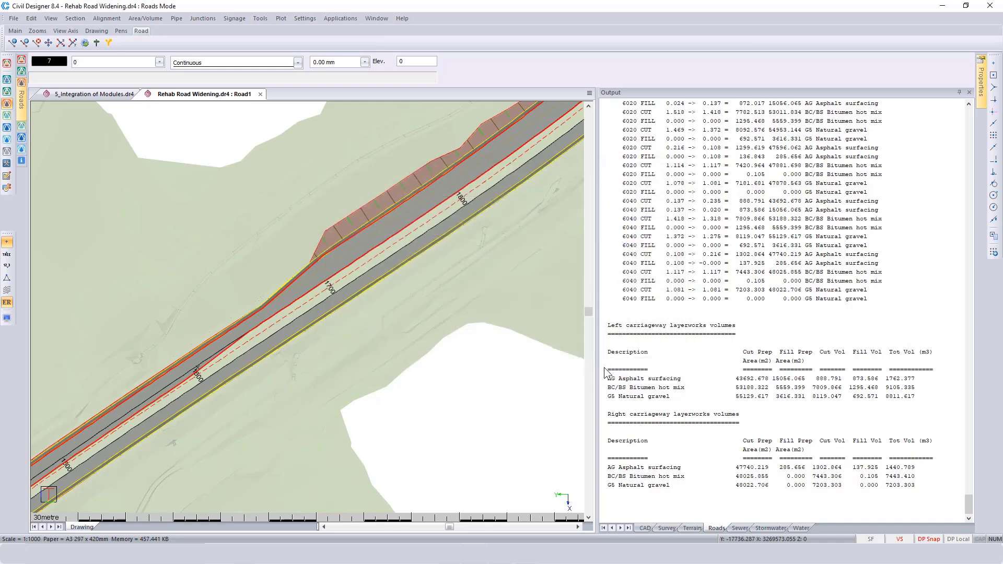
Step: Recalculate the layerwork volumes for chainages 0 to 6060 with base layer 1 Ground X Sect and batter layer 2 Design X Sect, using screen output
{"action": "left_click", "coordinate": [143, 18]}
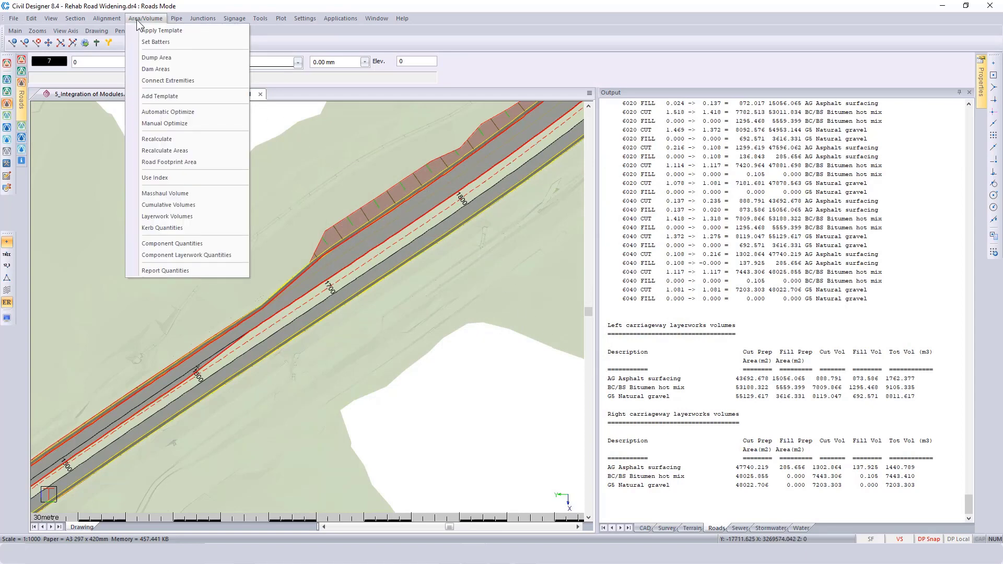
{"action": "left_click", "coordinate": [170, 216]}
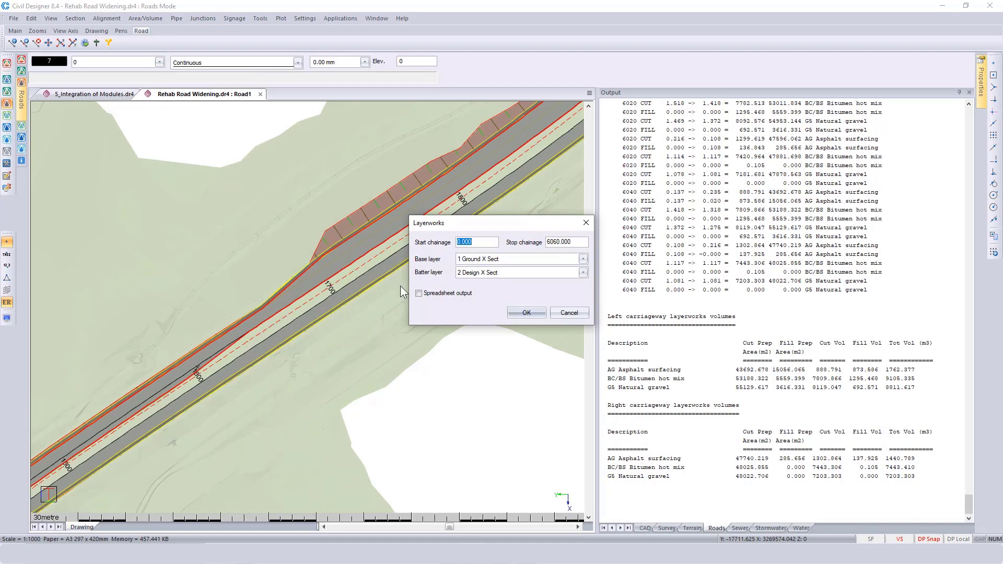
{"action": "left_click", "coordinate": [518, 311]}
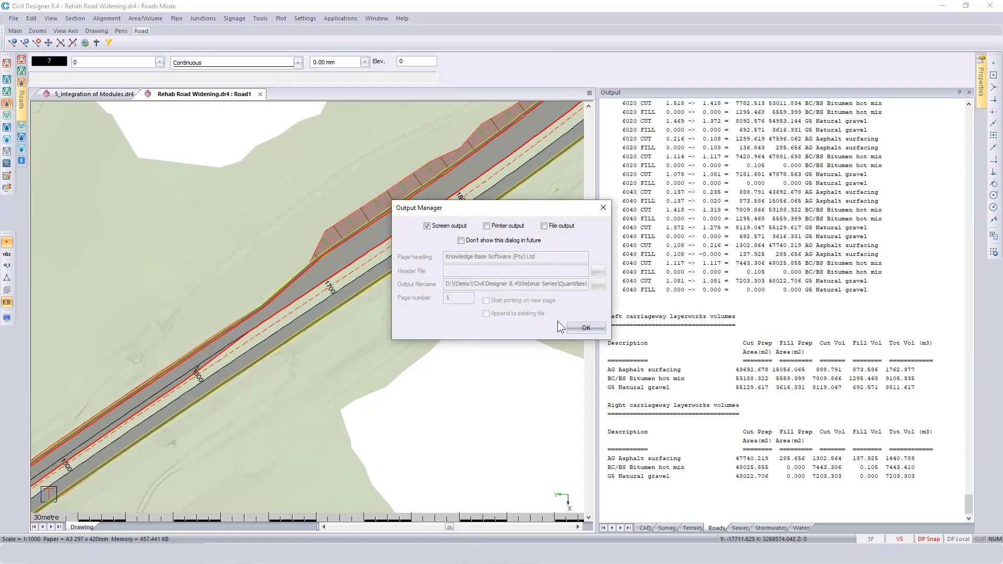
{"action": "left_click", "coordinate": [579, 329]}
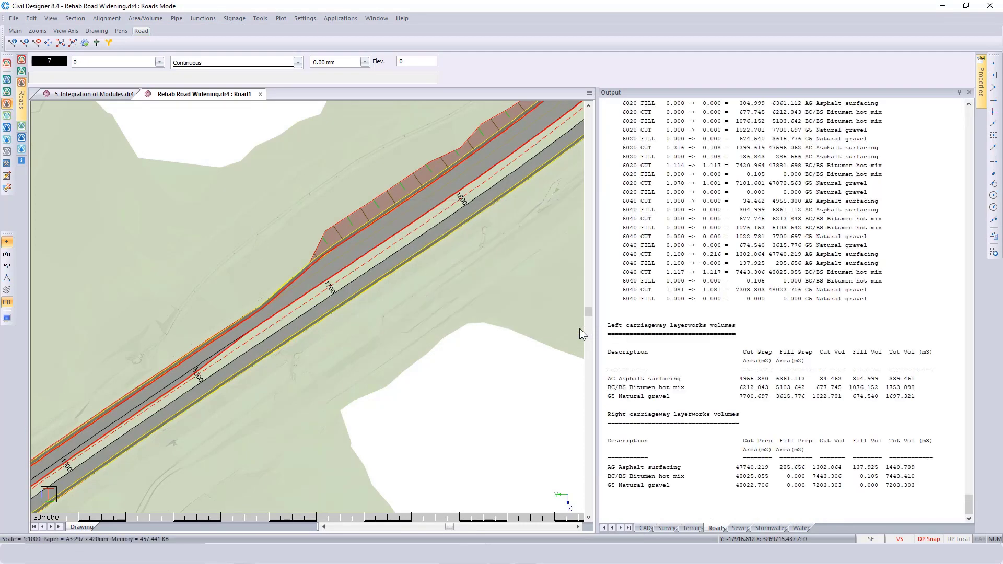